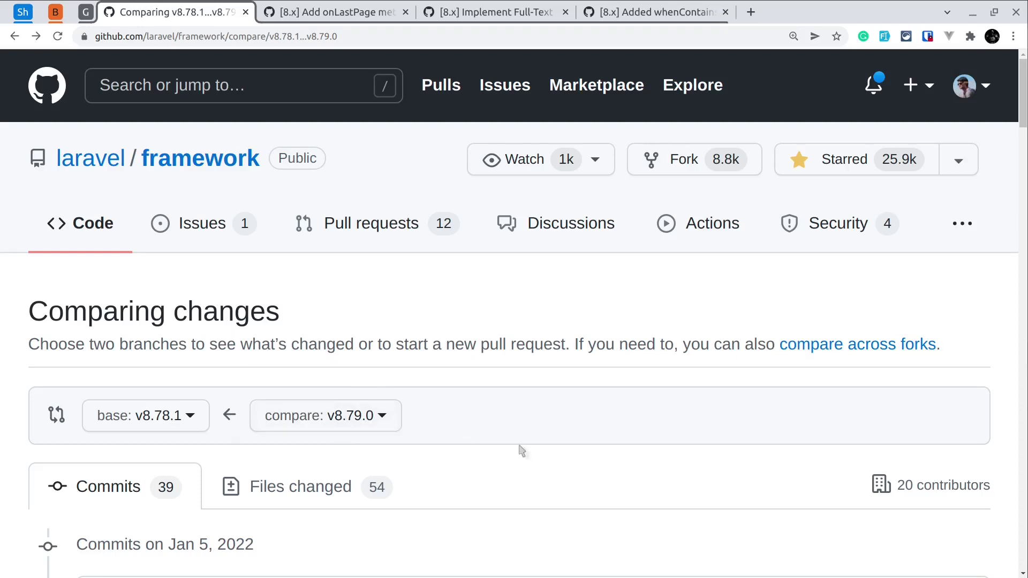
- Open the 'compare: v8.79.0' tag list on the v8.78.1 to v8.79.0 comparison
click(362, 425)
scroll(491, 416, down, 2)
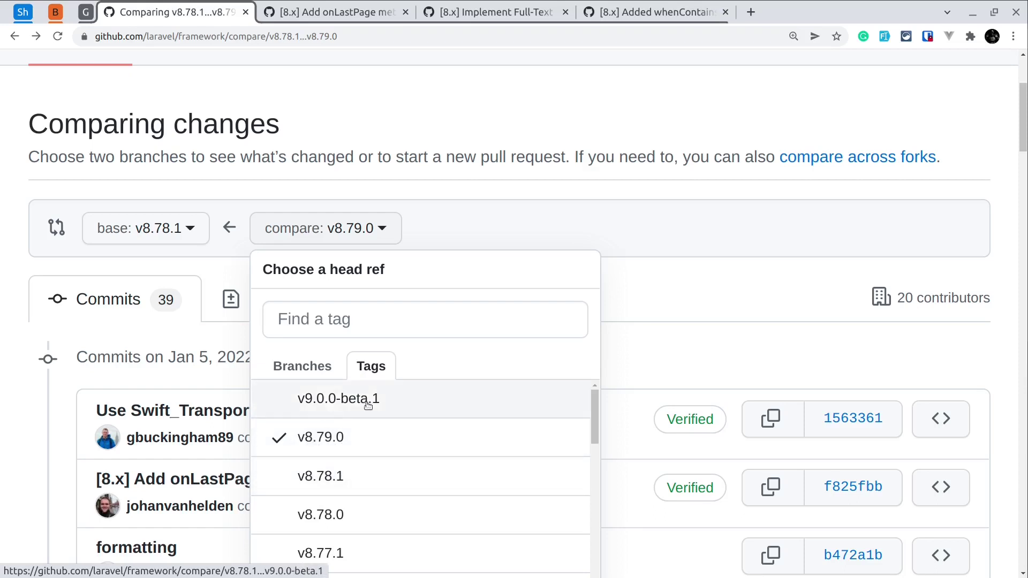
- Switch to pull request #40265 and highlight 'onLastPage' in its title
click(338, 11)
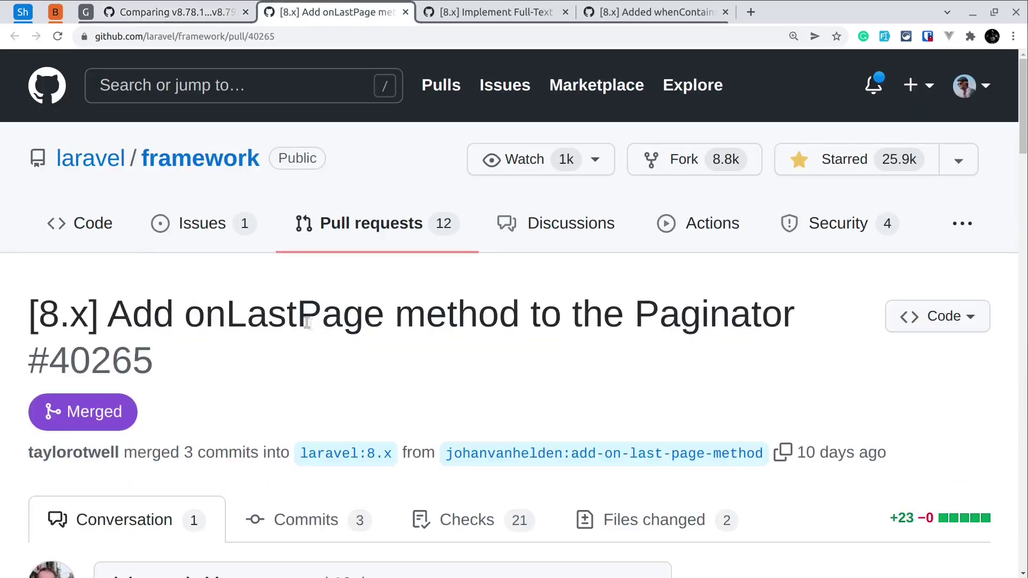
double_click(306, 322)
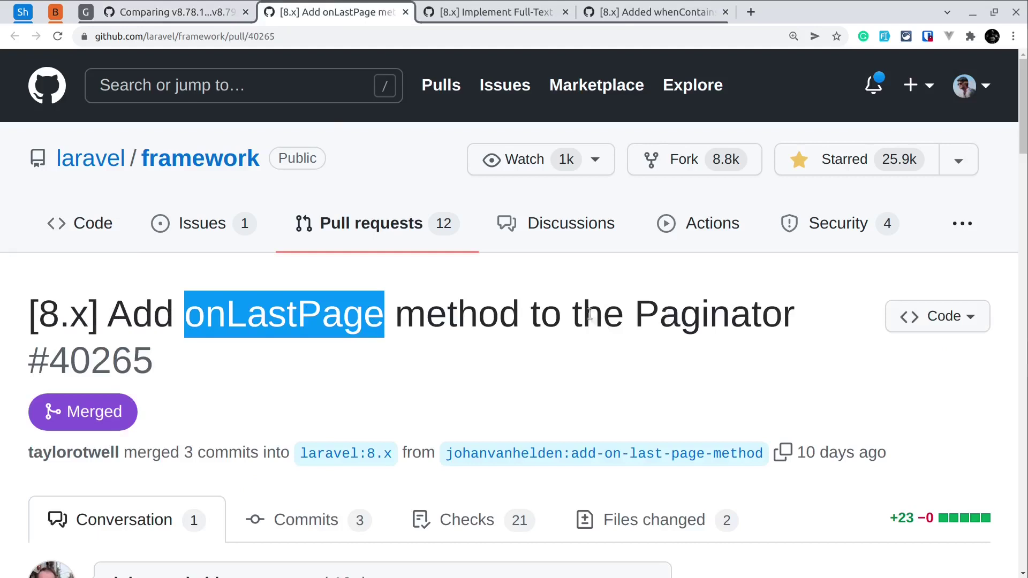
click(340, 361)
scroll(340, 361, down, 4)
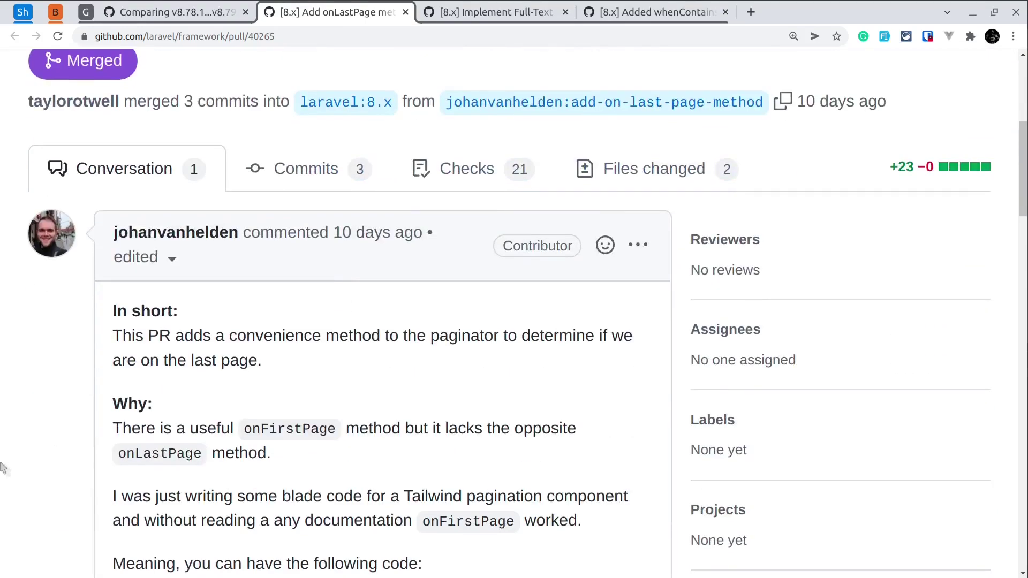
scroll(2, 468, down, 3)
scroll(3, 467, down, 1)
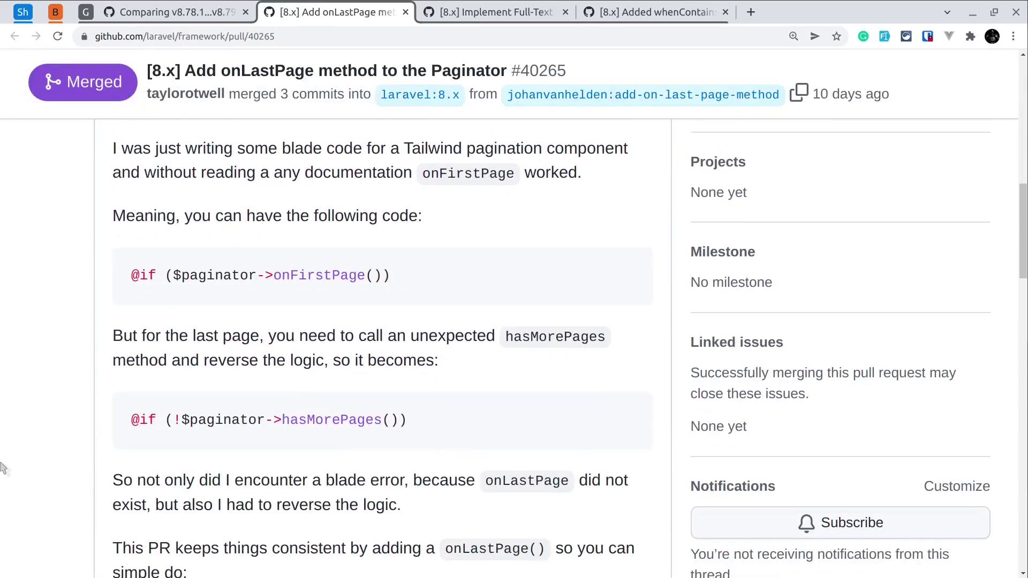
- Highlight the onFirstPage, hasMorePages and onLastPage code in the description's examples
drag(231, 274, 379, 275)
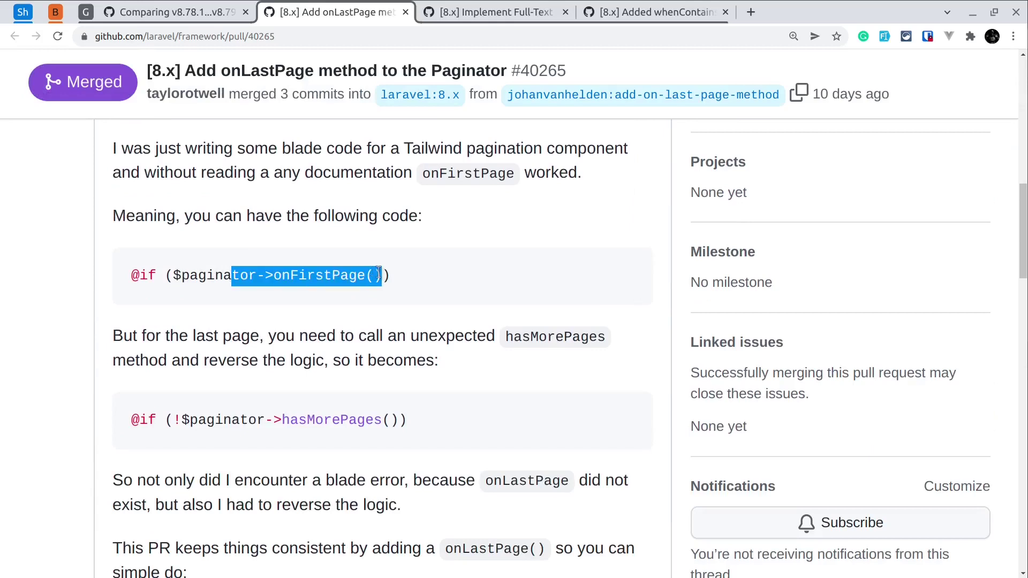
scroll(380, 275, down, 1)
double_click(369, 367)
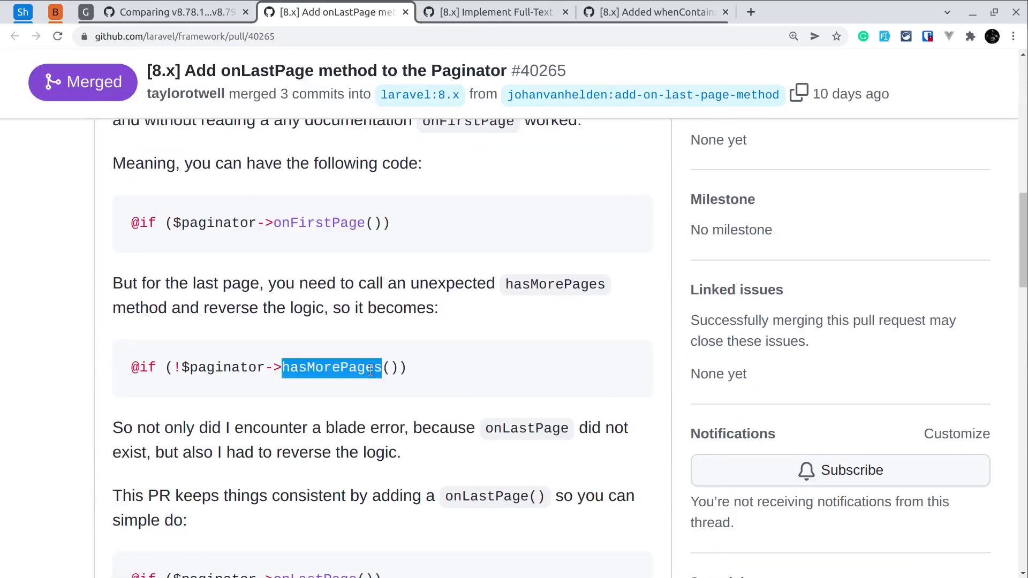
scroll(370, 367, down, 2)
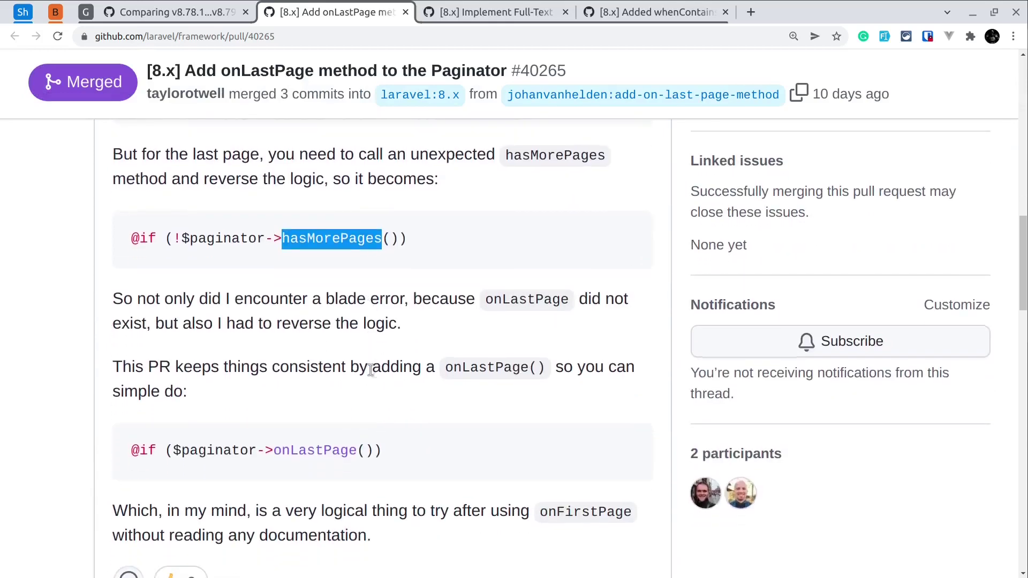
double_click(315, 450)
scroll(315, 450, up, 1)
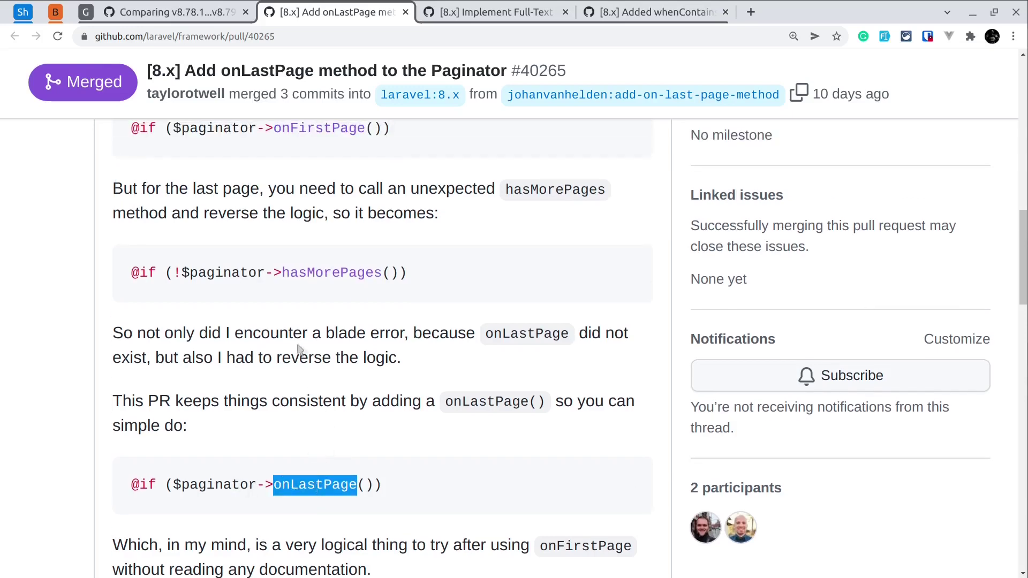
drag(172, 272, 406, 275)
double_click(218, 274)
click(218, 273)
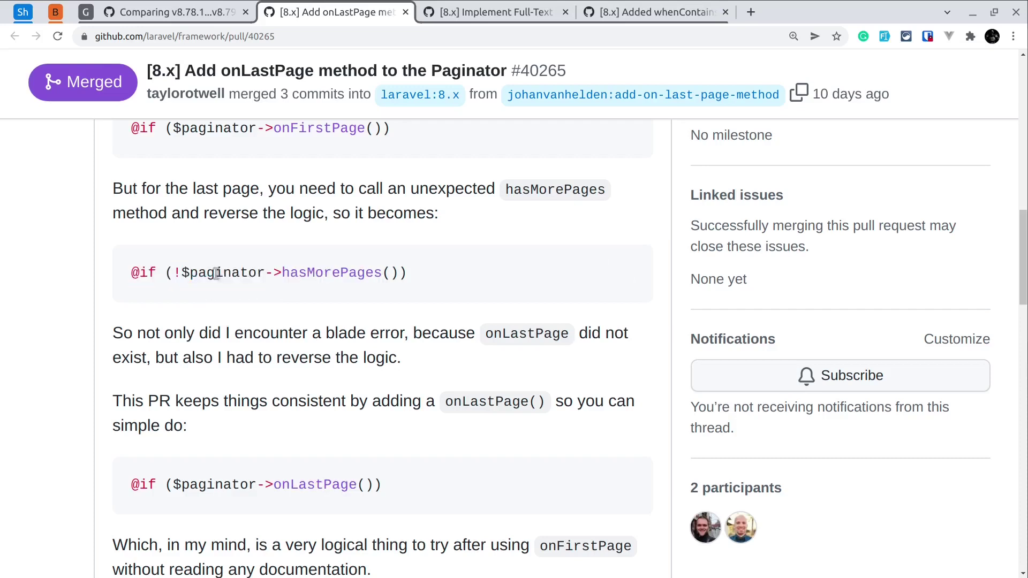
double_click(217, 273)
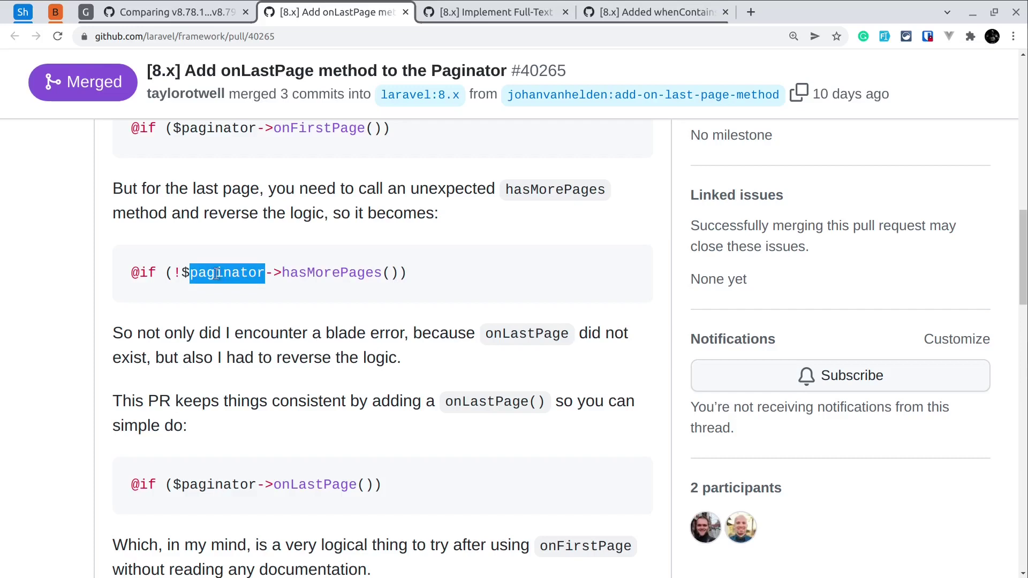
scroll(253, 394, down, 2)
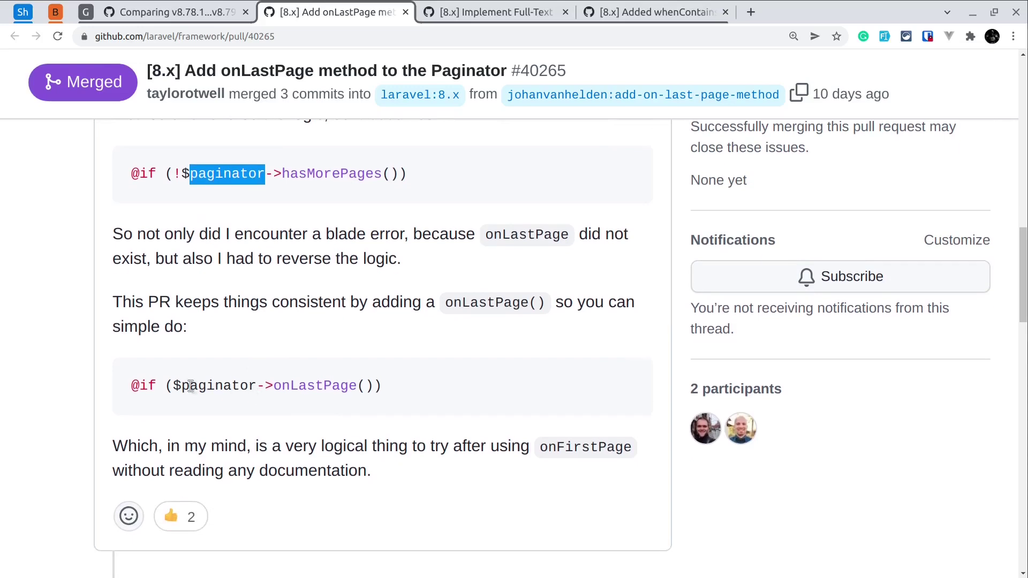
drag(190, 386, 342, 405)
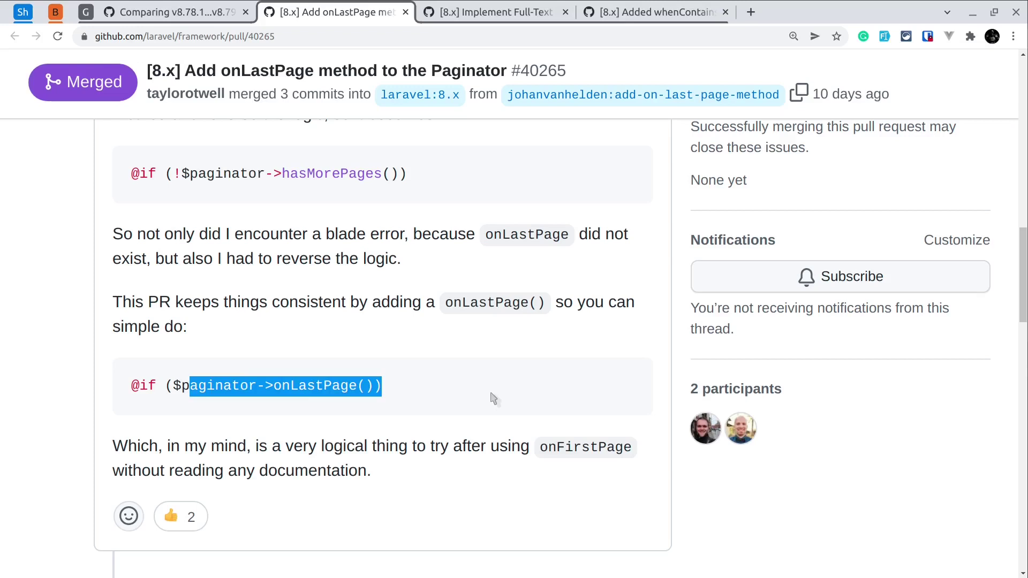
- Switch to pull request #40129 and highlight 'Full-Text Search' and 'PostgreSQL' in its title
click(484, 9)
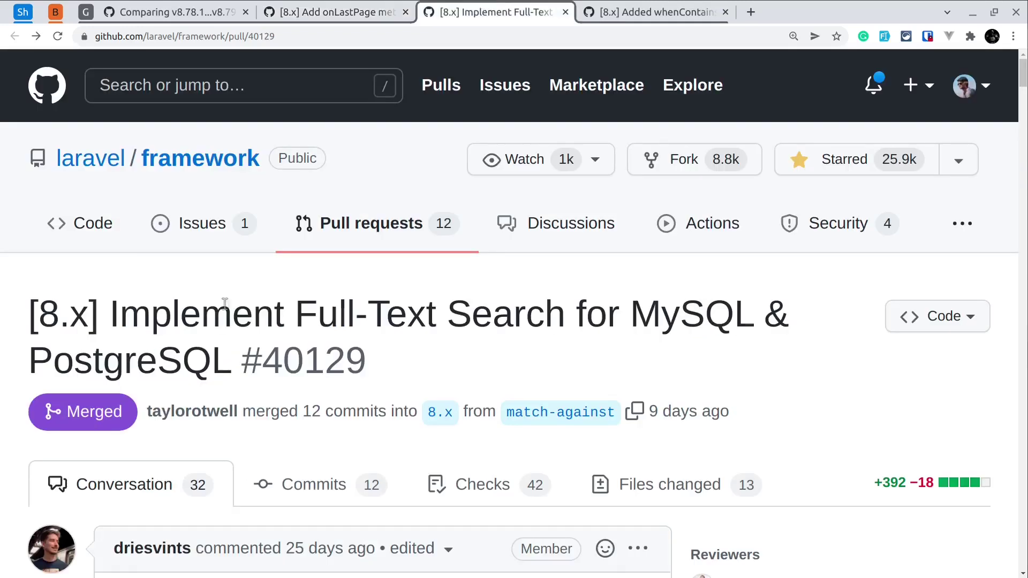
drag(302, 316, 618, 336)
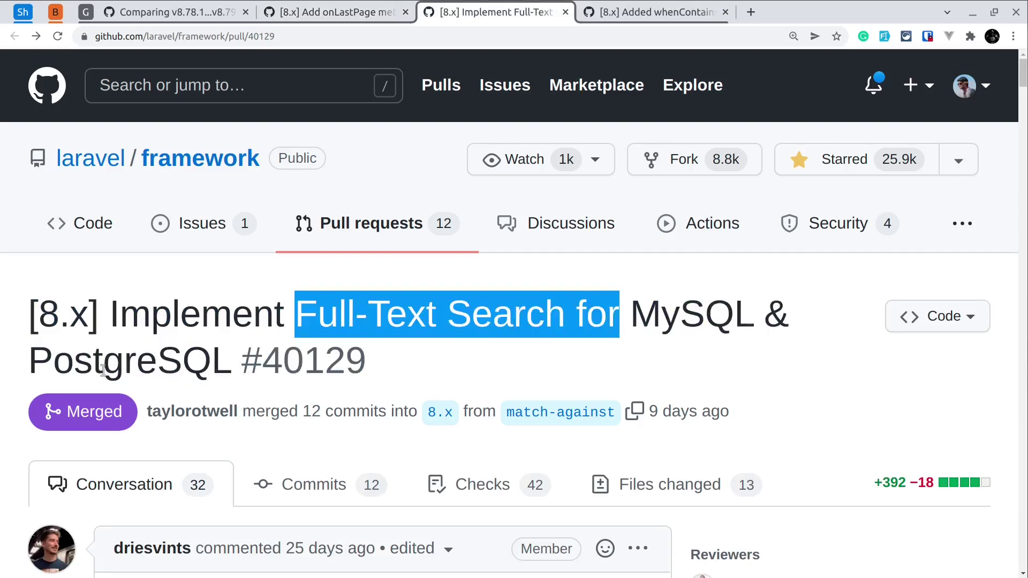
double_click(4, 383)
click(2, 389)
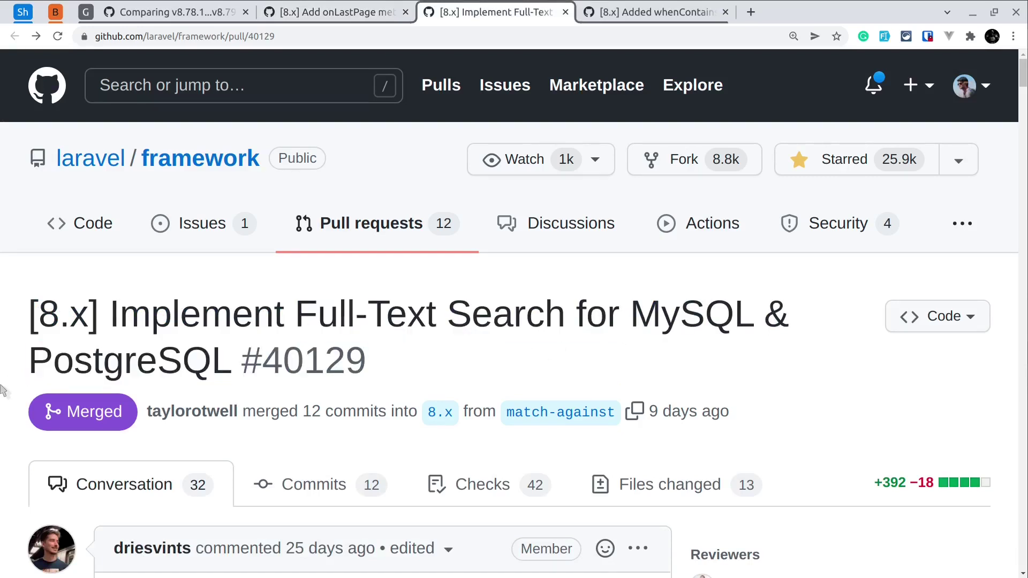
scroll(2, 390, down, 5)
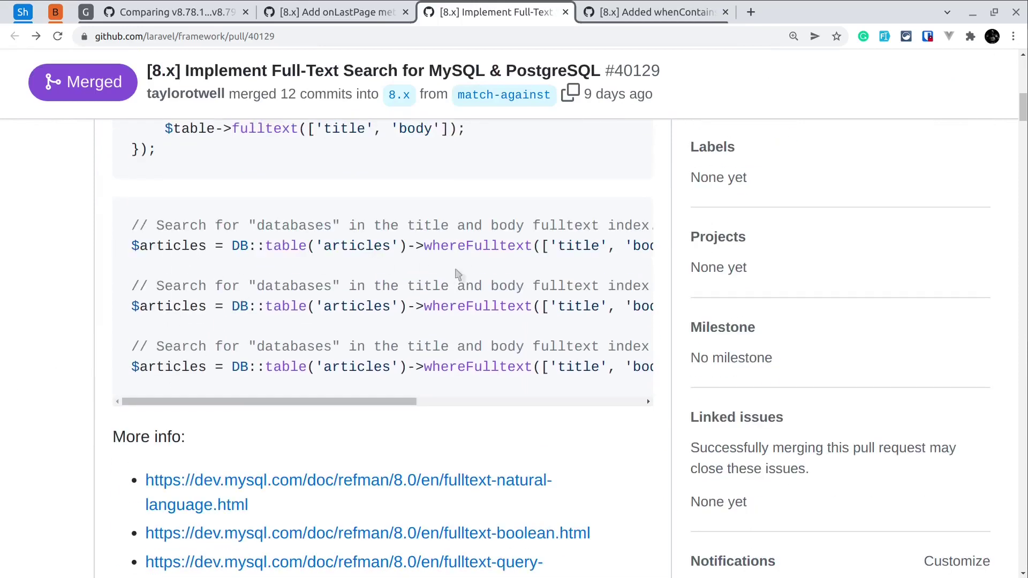
- Highlight whereFulltext, ['title', 'body'], 'database' and 'title' in the first query example
double_click(493, 250)
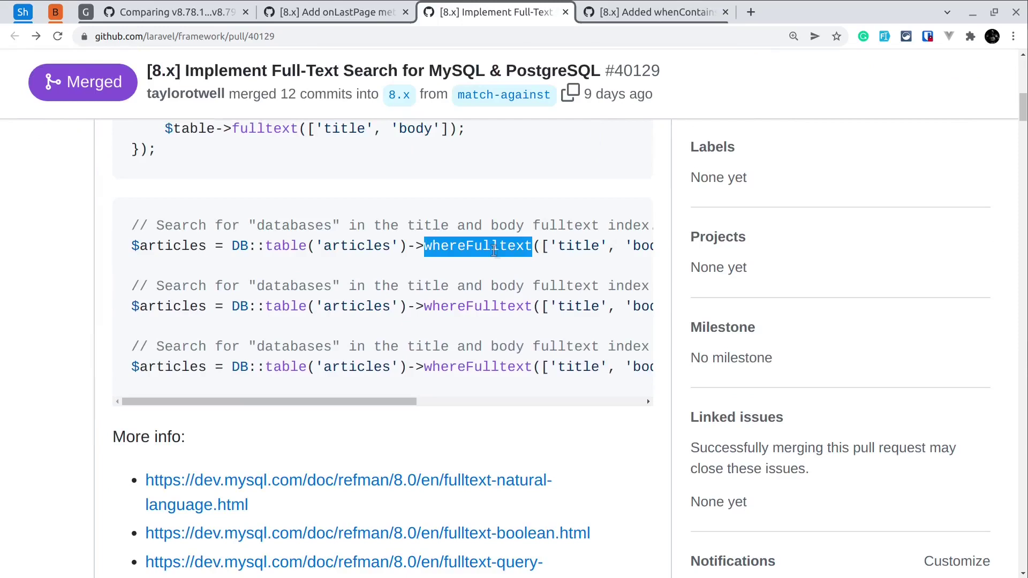
scroll(493, 251, right, 3)
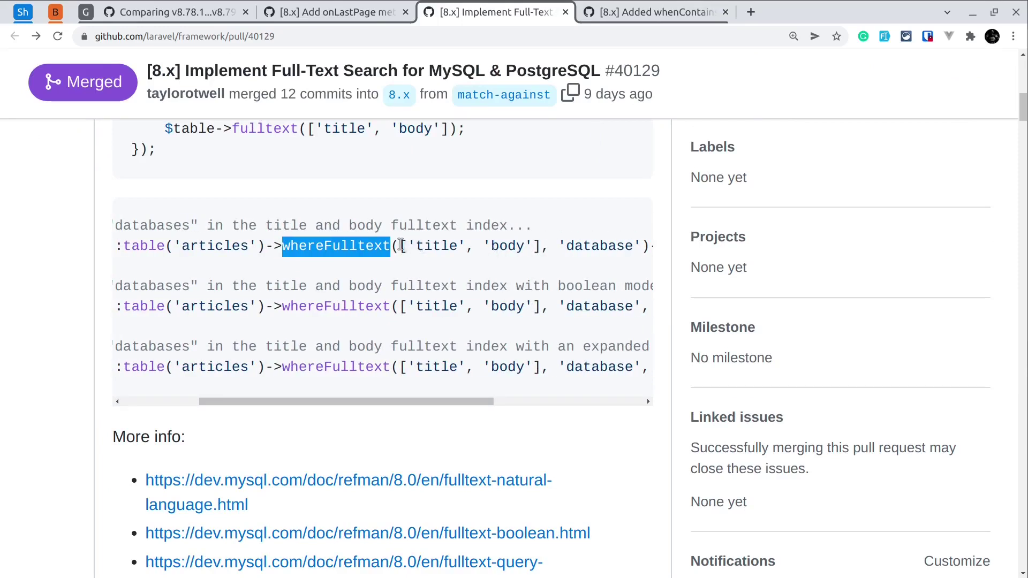
drag(399, 246, 540, 246)
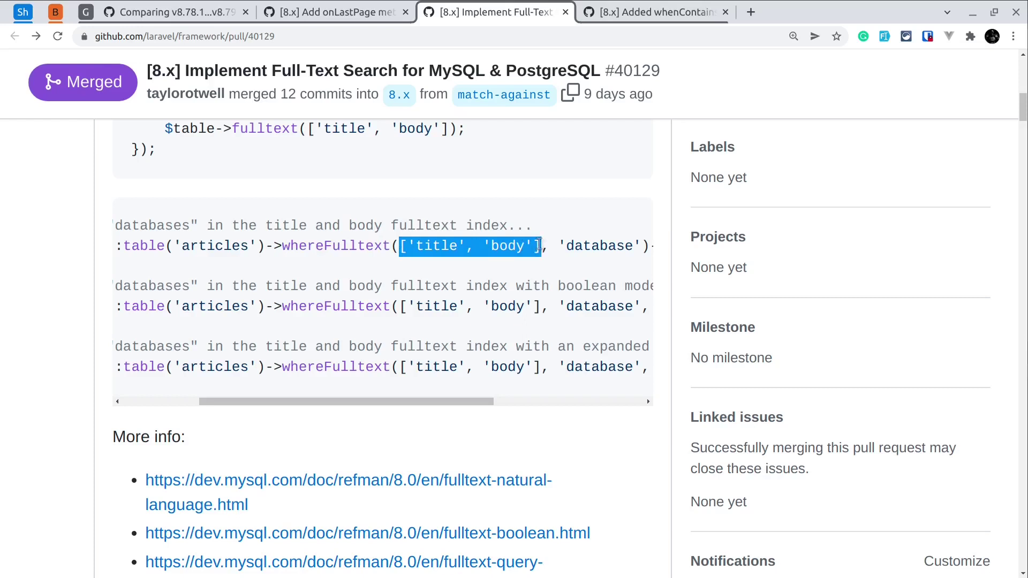
scroll(539, 247, right, 2)
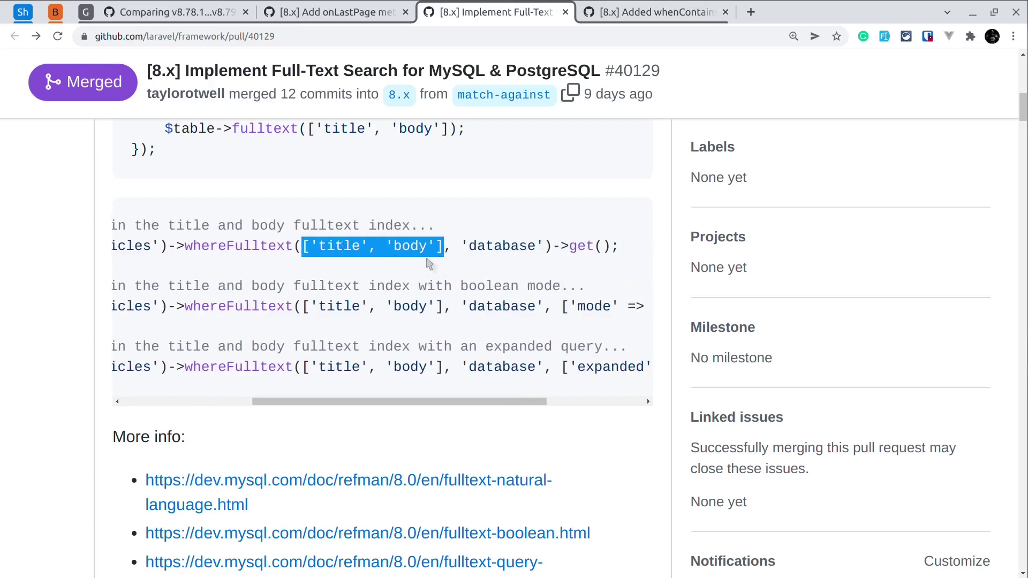
double_click(472, 247)
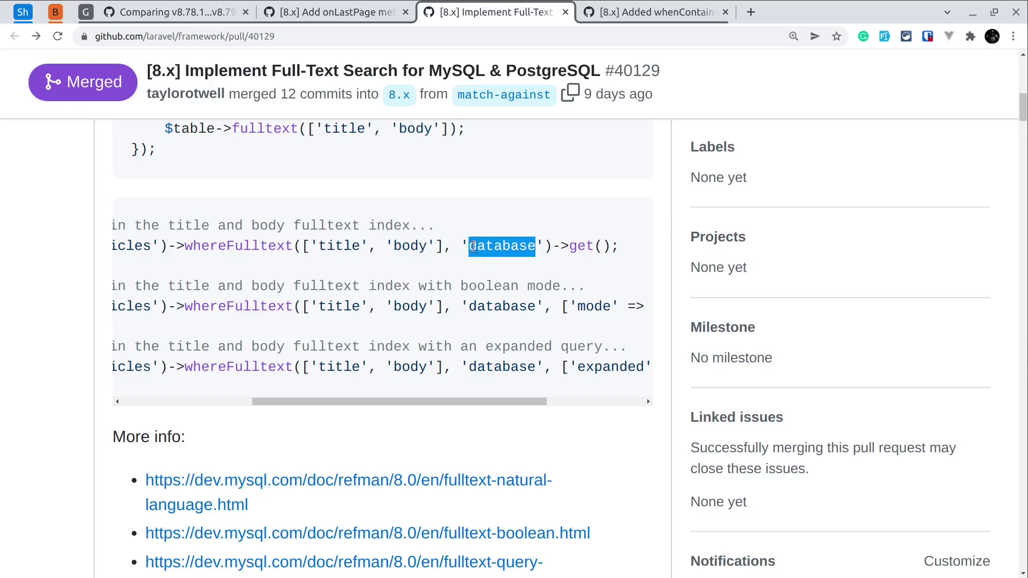
scroll(560, 287, right, 1)
double_click(317, 247)
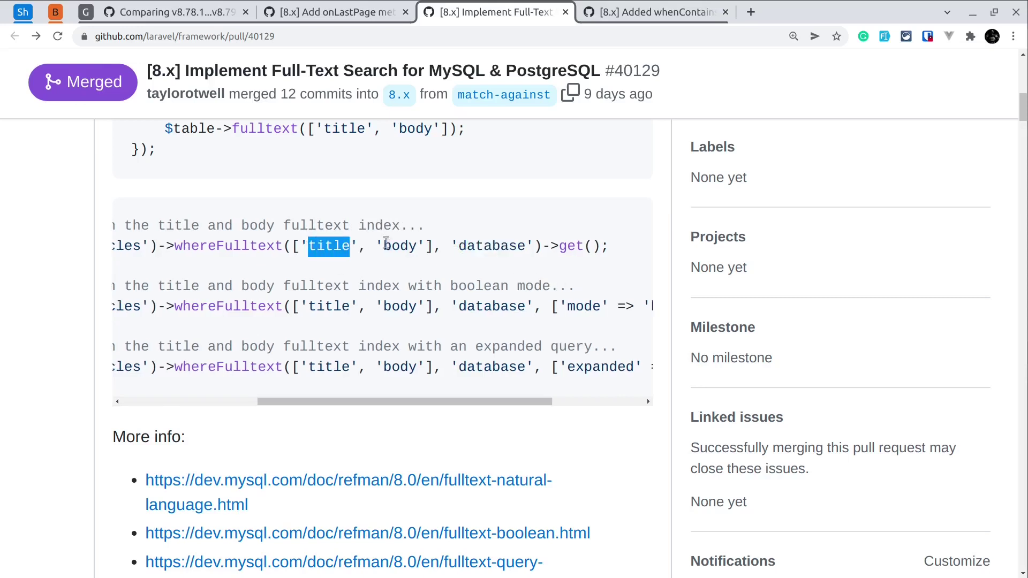
drag(386, 242, 402, 246)
scroll(471, 246, right, 3)
drag(409, 307, 535, 306)
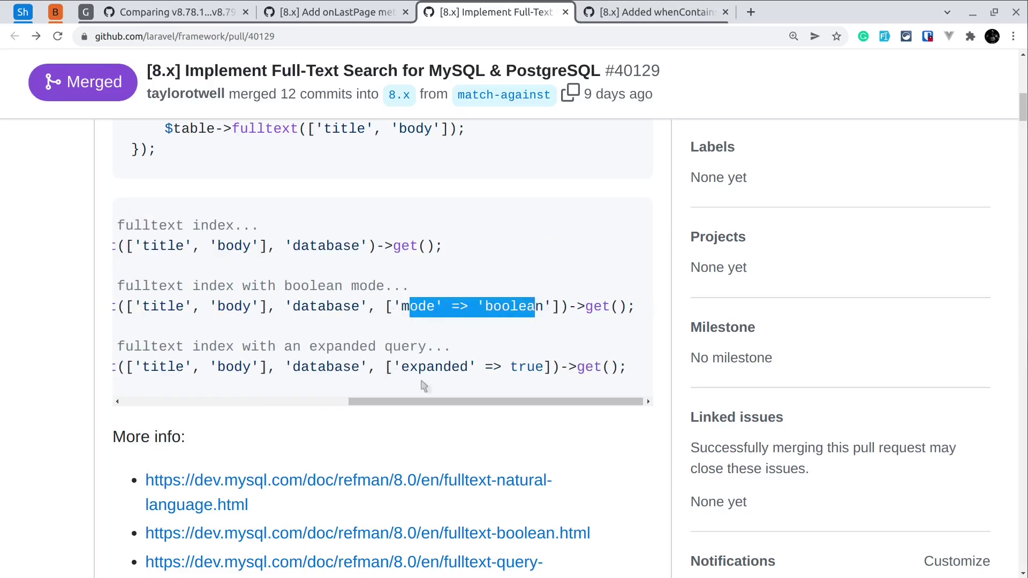
- Highlight the 'expanded' option, then the schema's fulltext call and its ['title', 'body'] columns
drag(419, 367, 493, 368)
scroll(14, 358, up, 1)
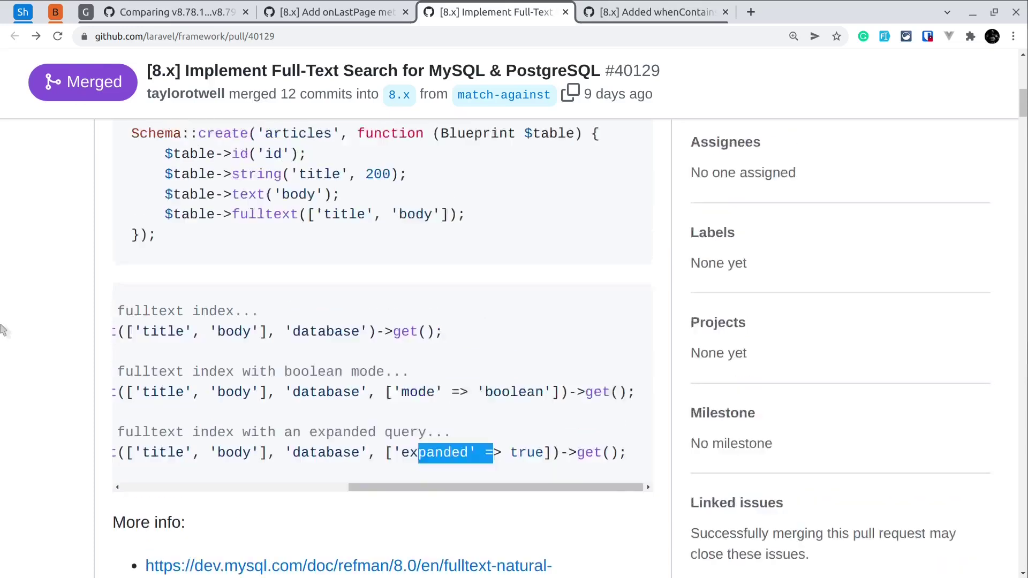
scroll(4, 333, up, 2)
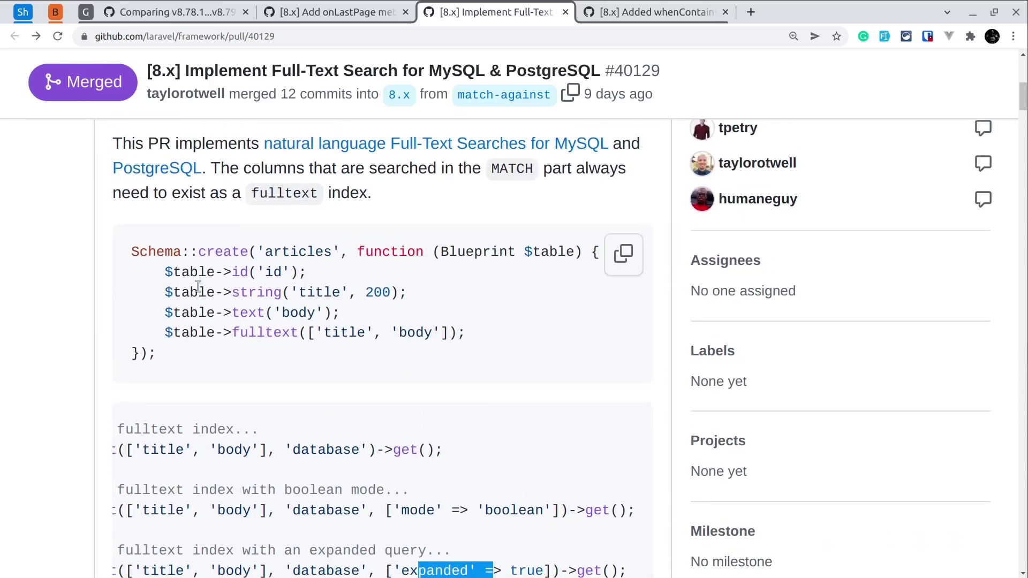
drag(182, 331, 351, 347)
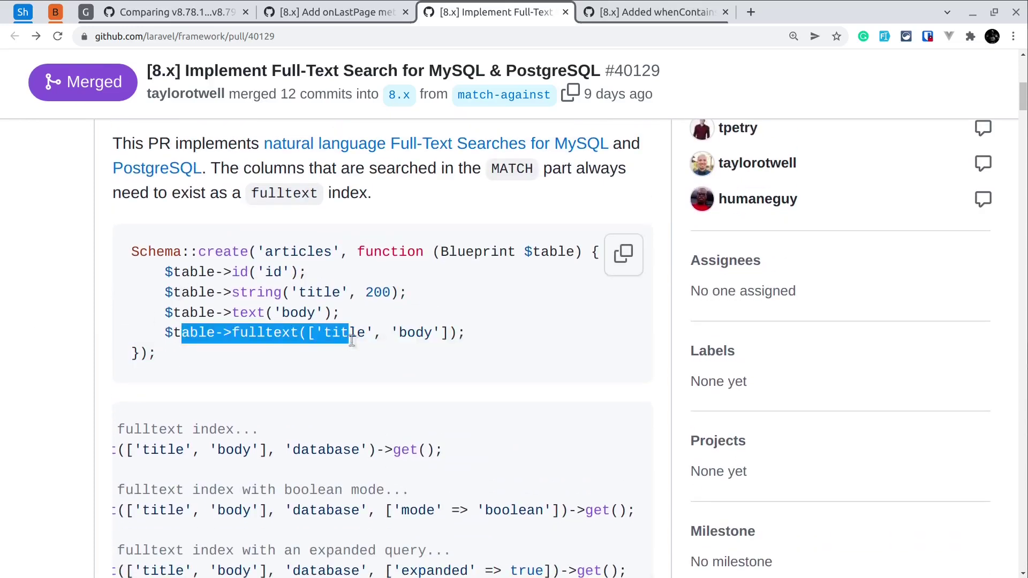
drag(225, 334, 318, 340)
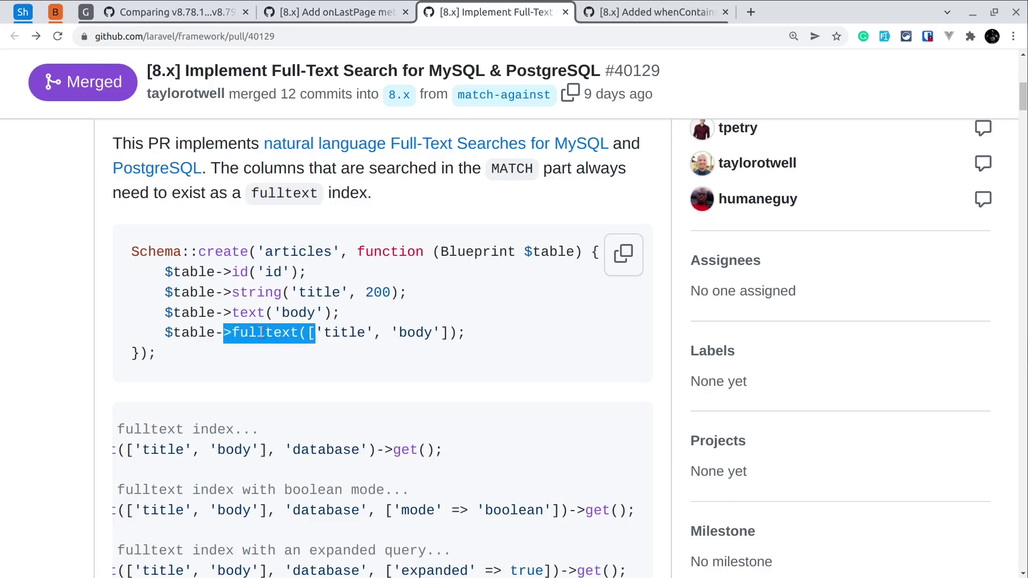
double_click(262, 333)
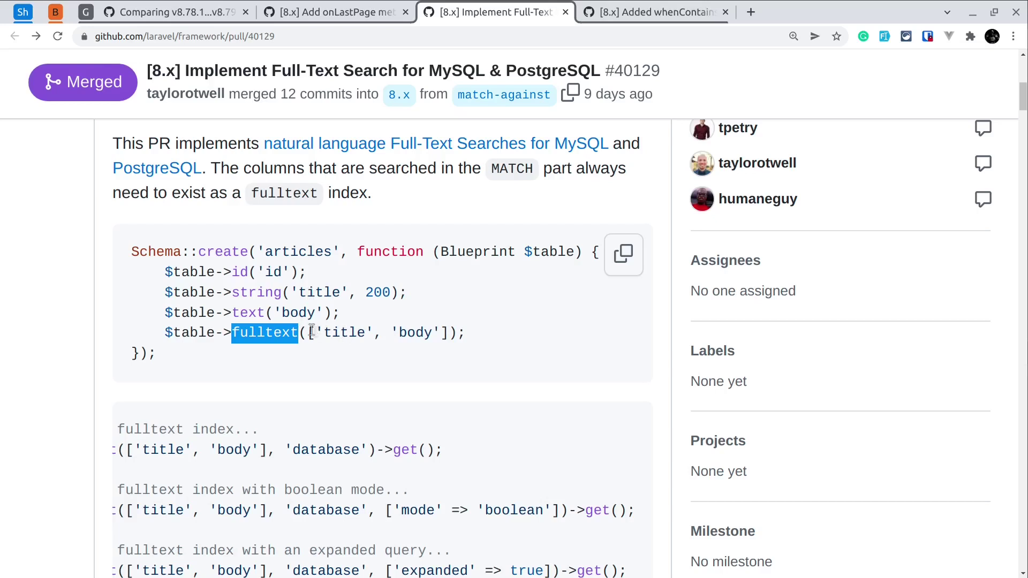
drag(309, 332, 447, 337)
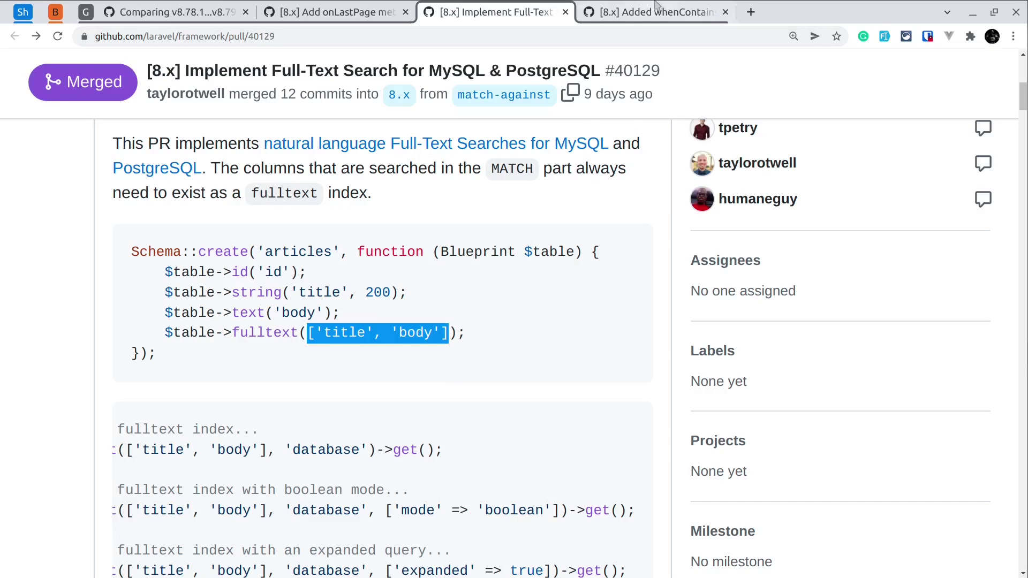
- Switch to pull request #40285 and highlight whenContains, whenContainsAll and Stringable in its title
click(655, 11)
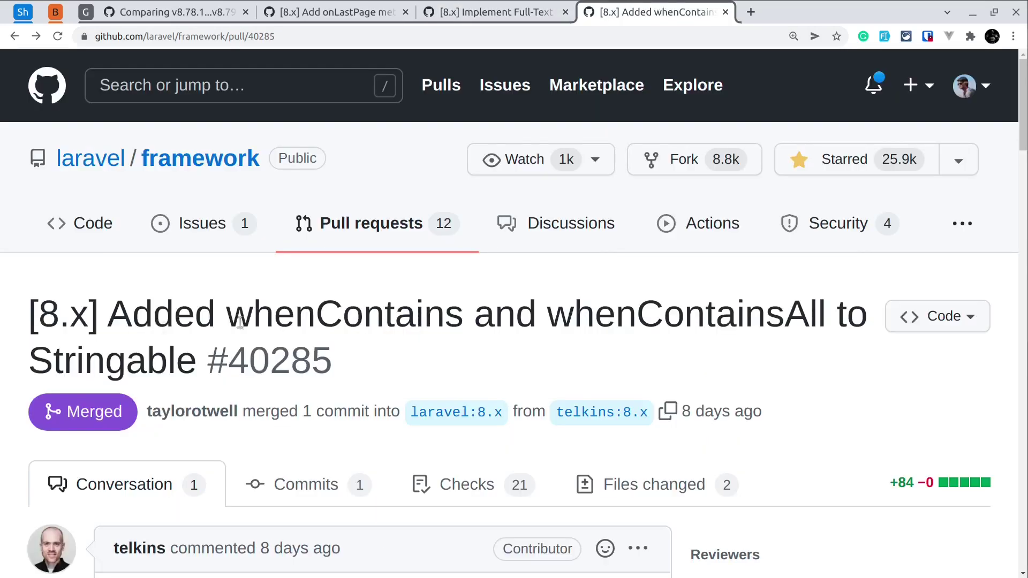
double_click(409, 335)
double_click(691, 325)
double_click(77, 364)
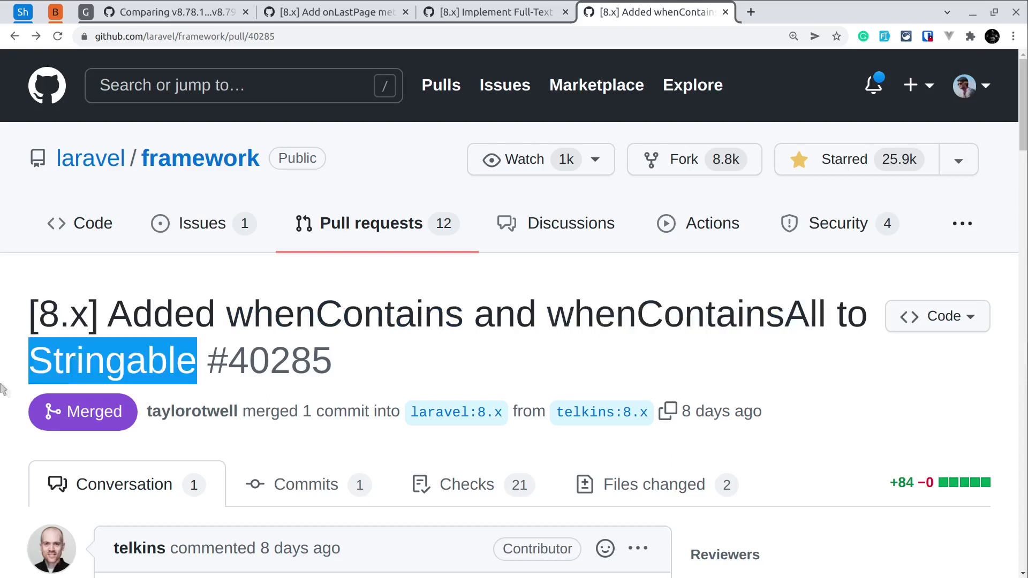
scroll(2, 390, down, 1)
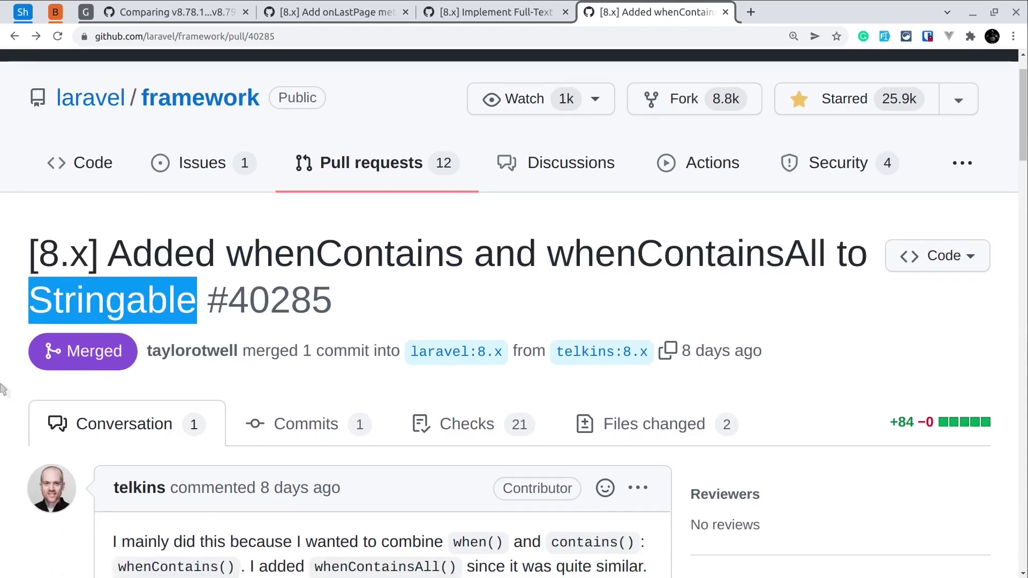
scroll(2, 390, down, 2)
scroll(3, 390, down, 1)
scroll(2, 390, down, 1)
scroll(3, 390, down, 2)
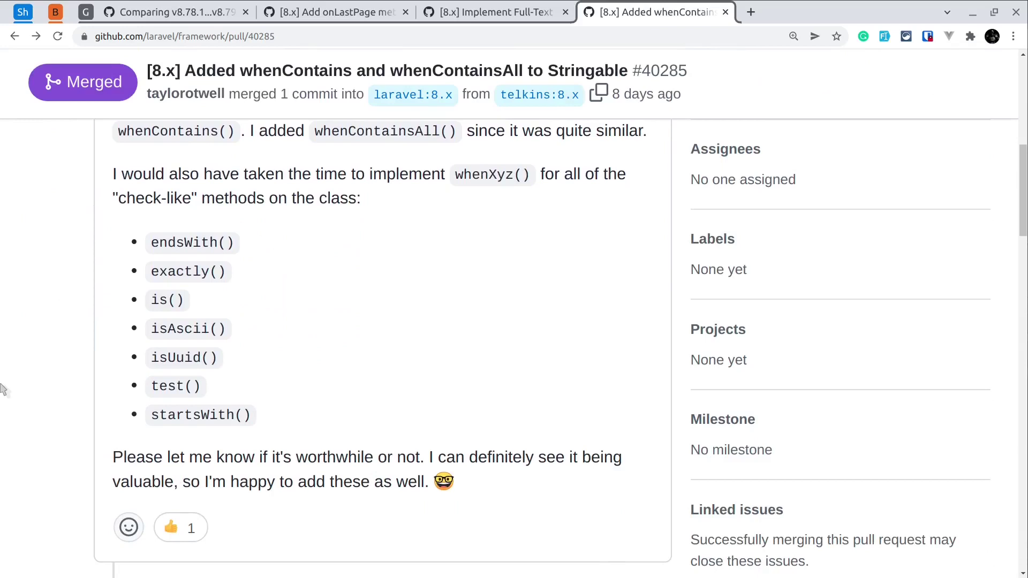
scroll(2, 389, up, 1)
scroll(3, 390, down, 1)
scroll(2, 389, down, 3)
scroll(3, 389, down, 2)
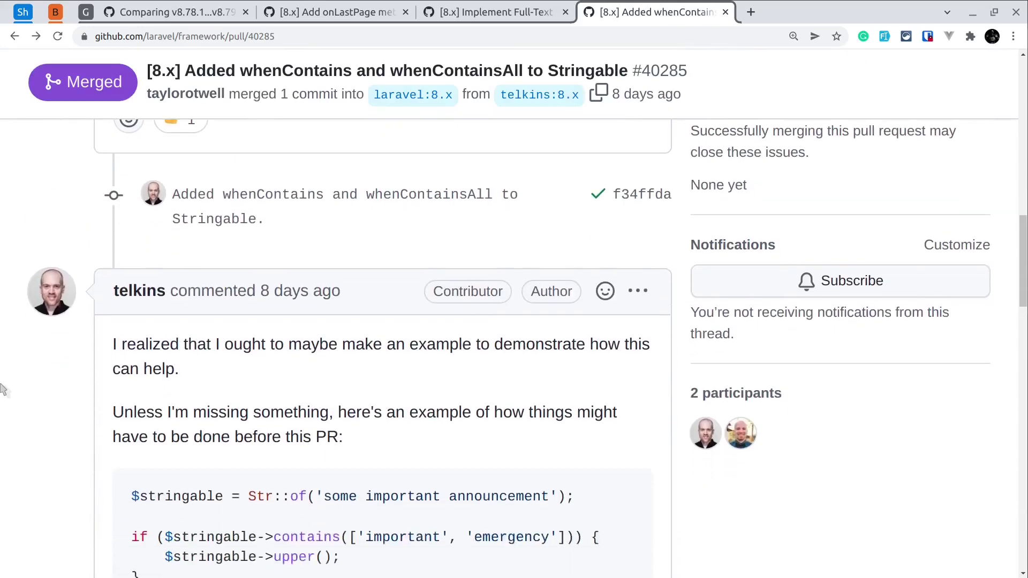
scroll(3, 390, down, 3)
scroll(3, 386, down, 1)
scroll(2, 385, down, 1)
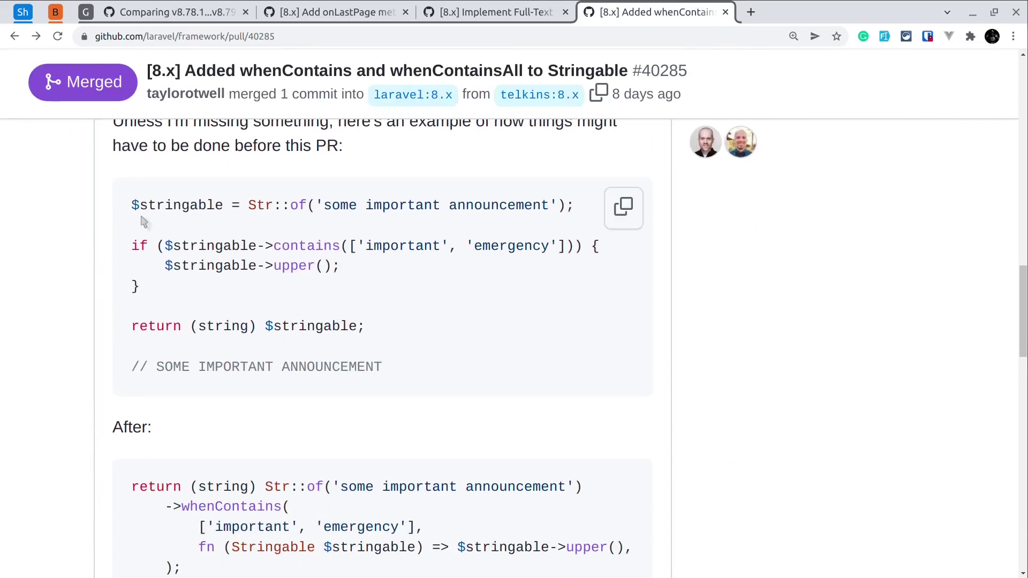
- Highlight the Before example's conditional code and its uppercase call
drag(140, 206, 305, 293)
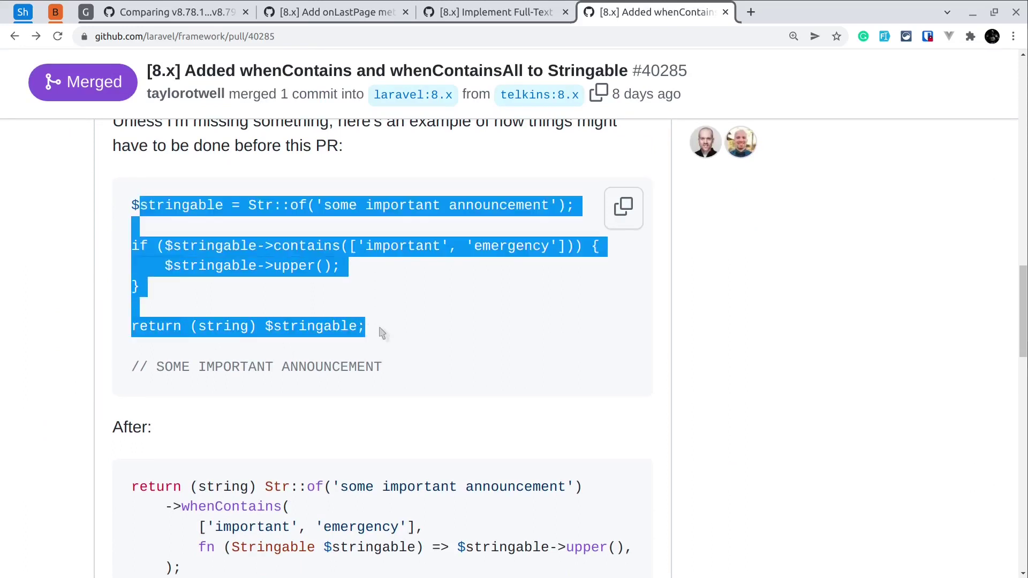
click(138, 244)
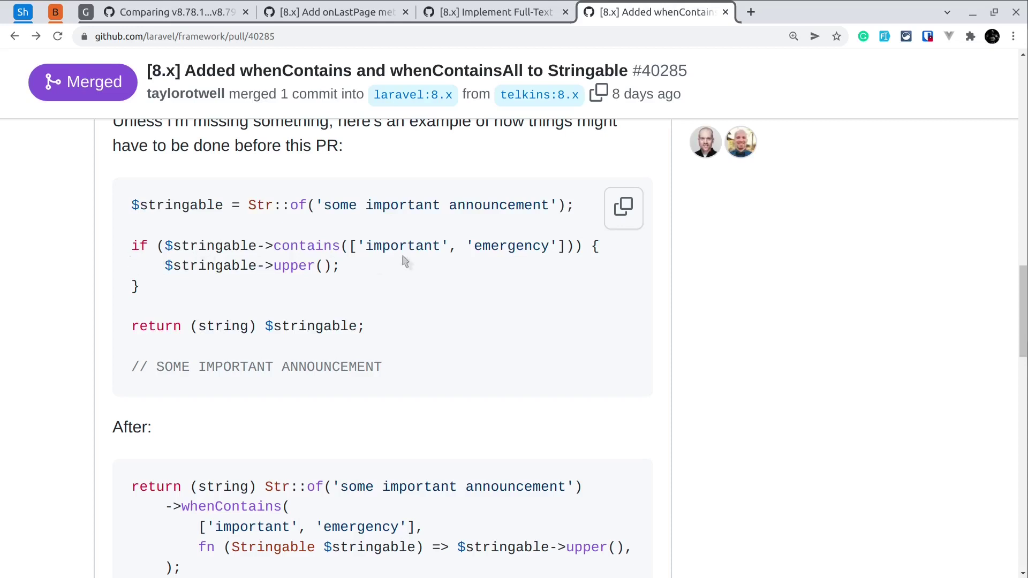
drag(206, 265, 342, 274)
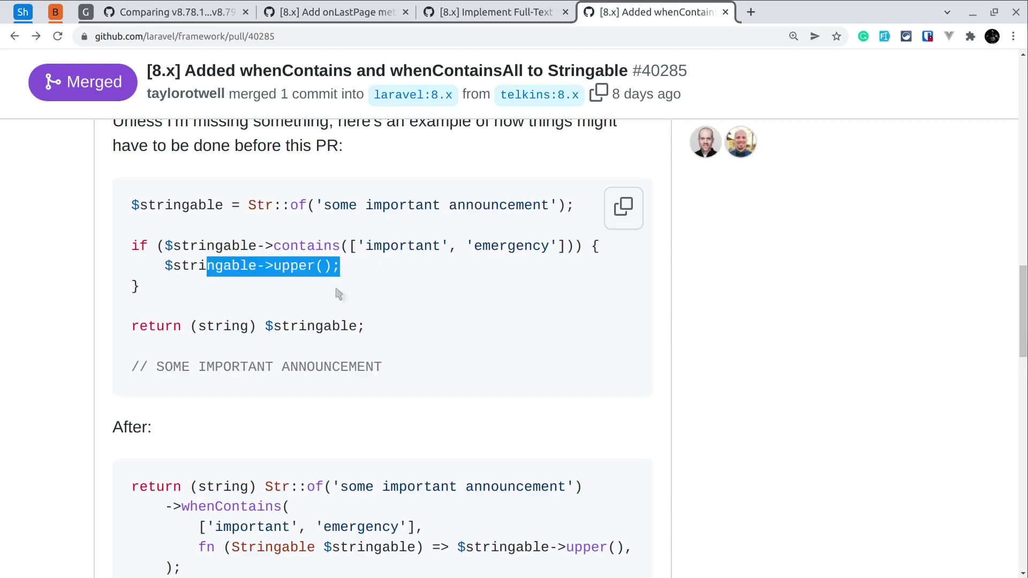
mouse_move(266, 205)
mouse_down()
mouse_move(372, 306)
mouse_move(382, 338)
mouse_up()
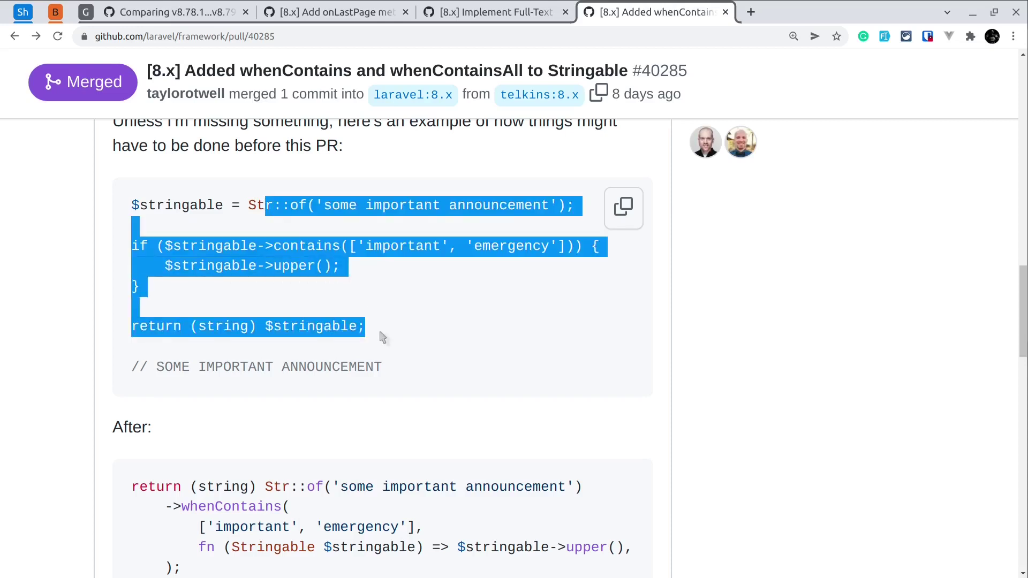
scroll(382, 339, down, 1)
scroll(382, 339, down, 1)
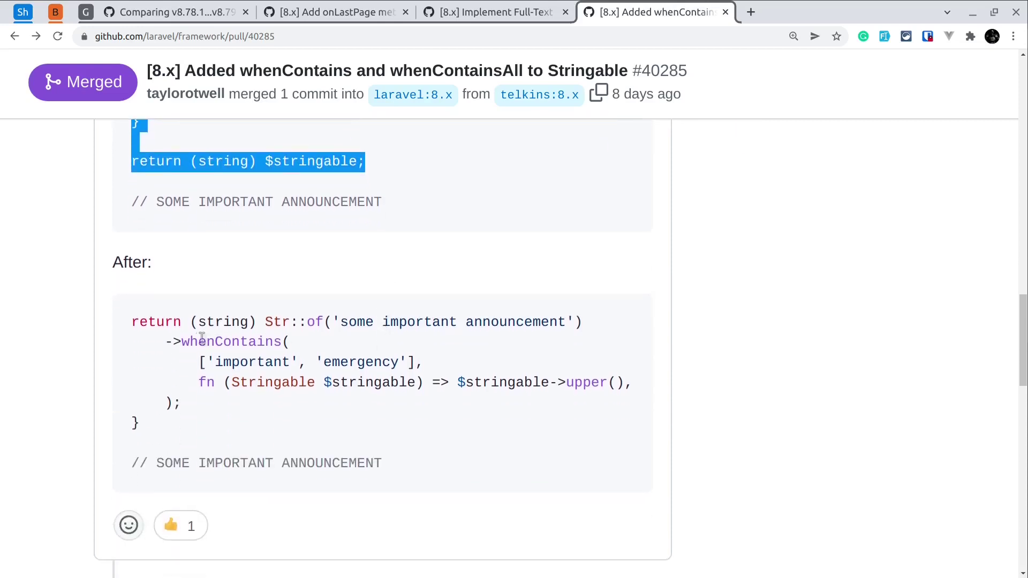
drag(198, 342, 252, 339)
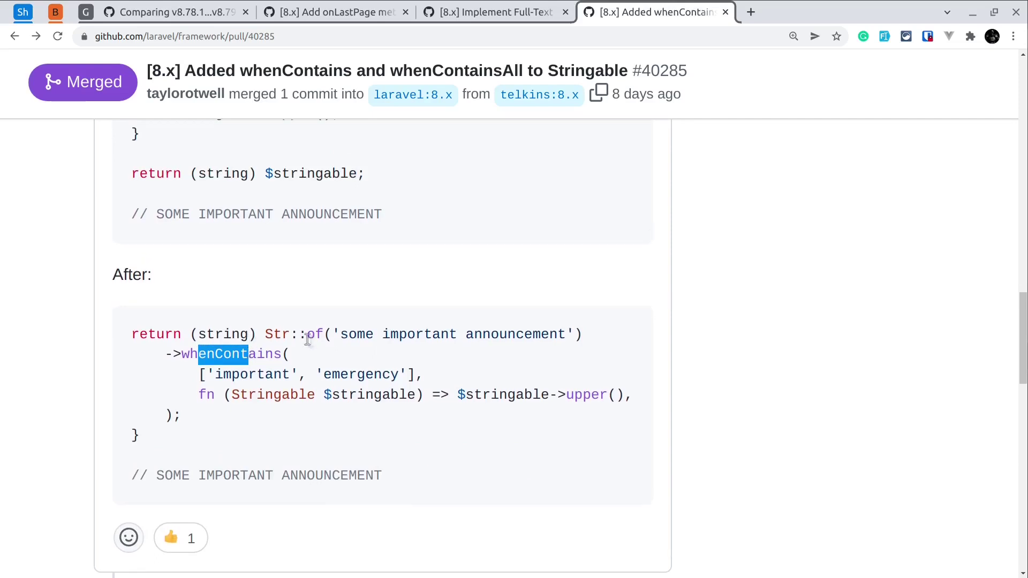